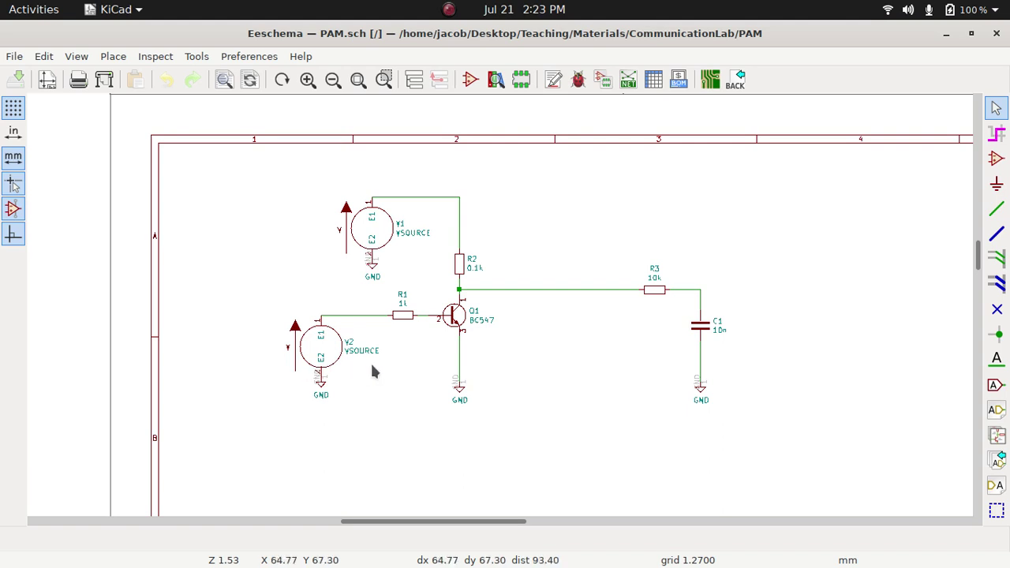
- Configure V2's SPICE model as a pulse source
left_click(311, 345)
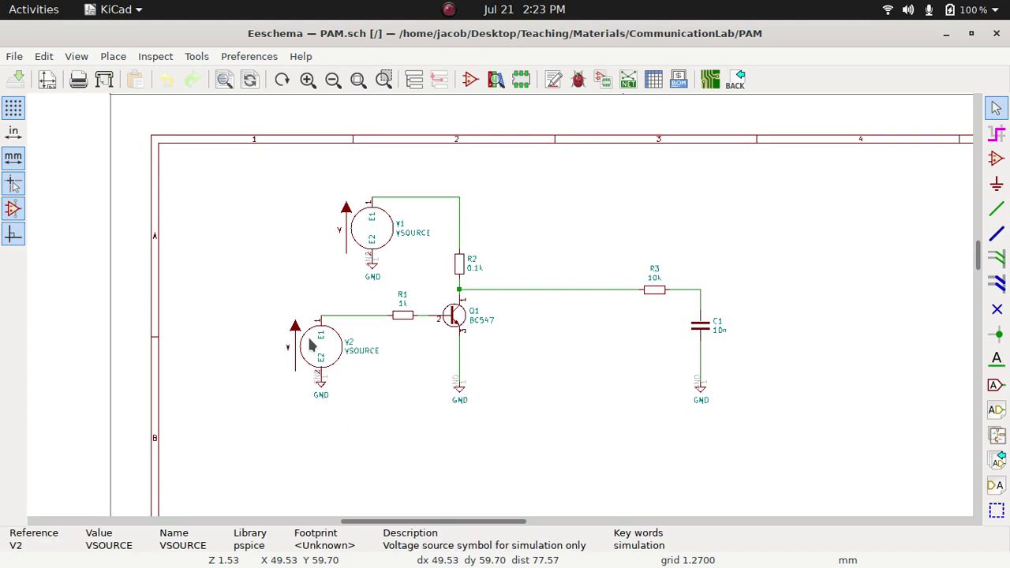
key("e")
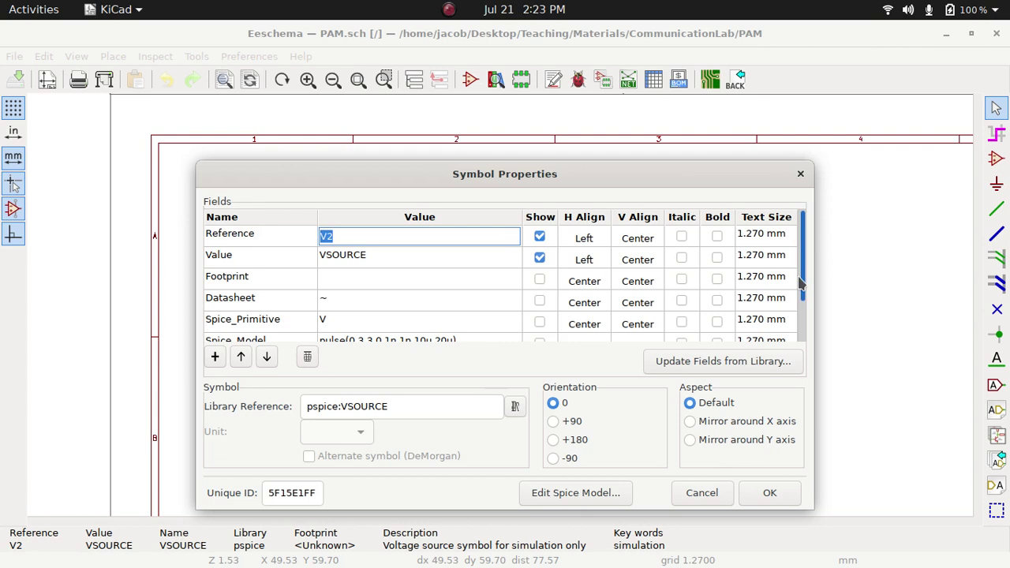
left_click_drag(807, 264, 803, 311)
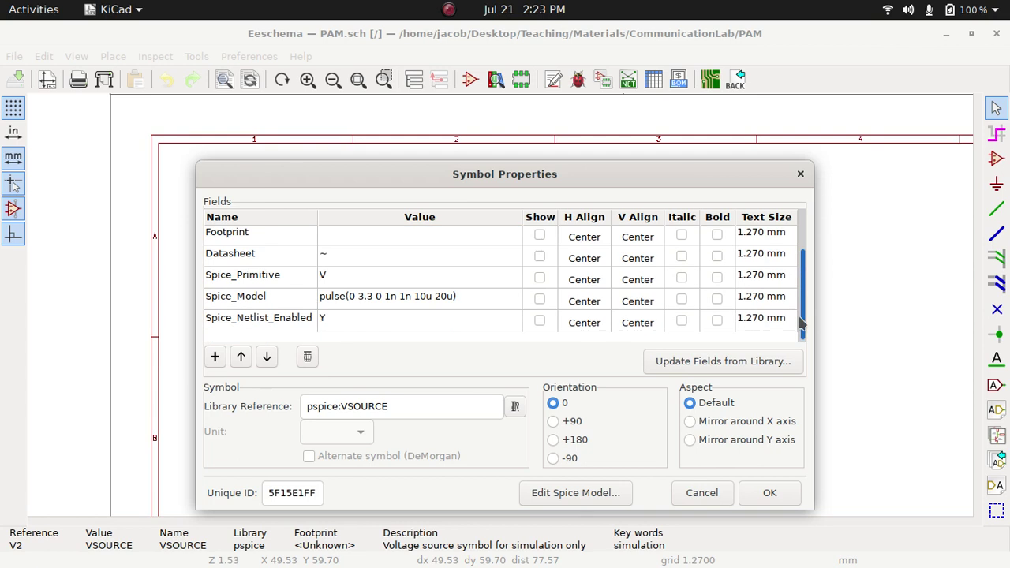
left_click(572, 500)
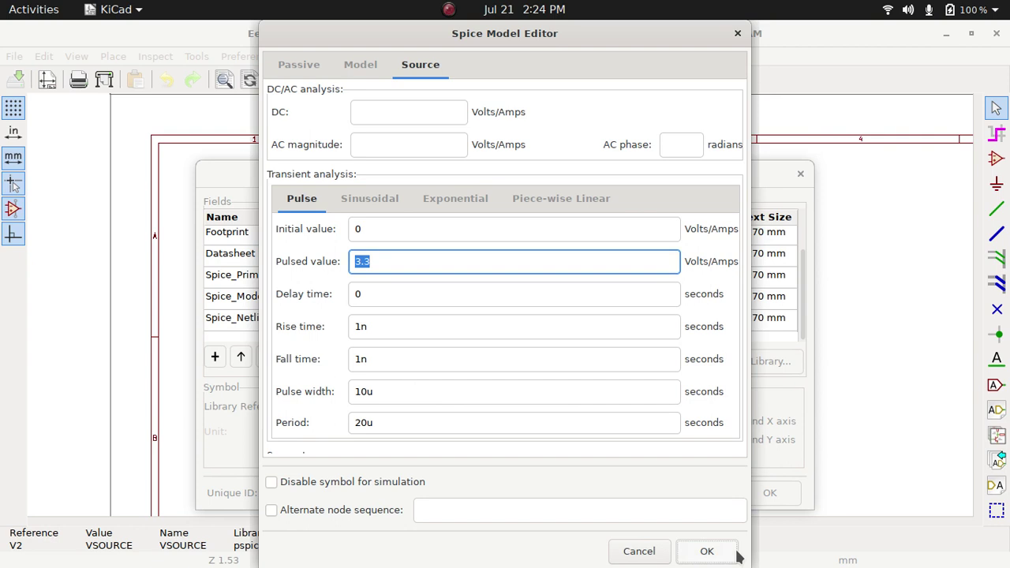
left_click(706, 550)
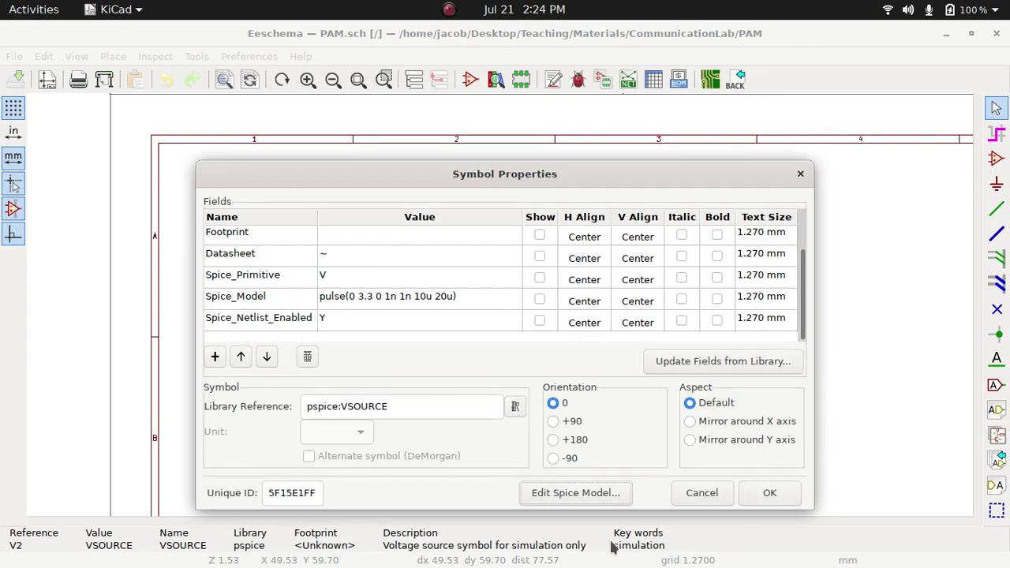
left_click(766, 492)
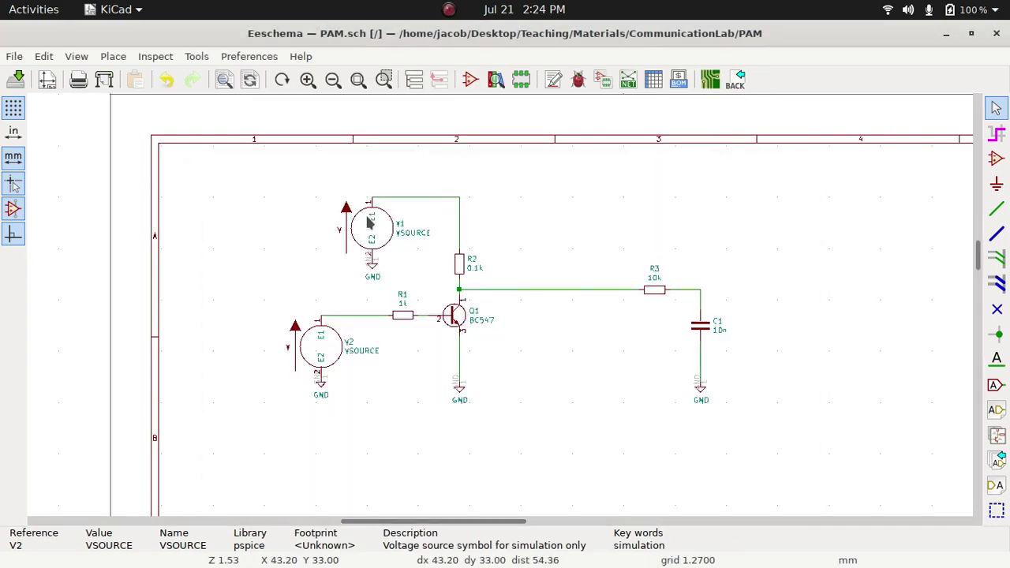
- Configure V1's SPICE model as a sinusoidal source, then bring up the window overview
double_click(372, 229)
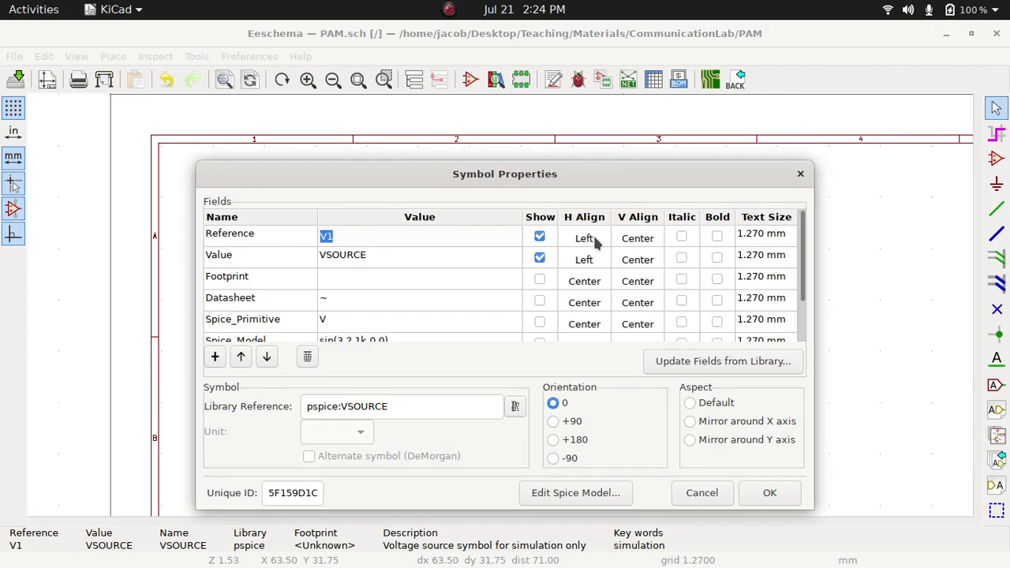
left_click(599, 493)
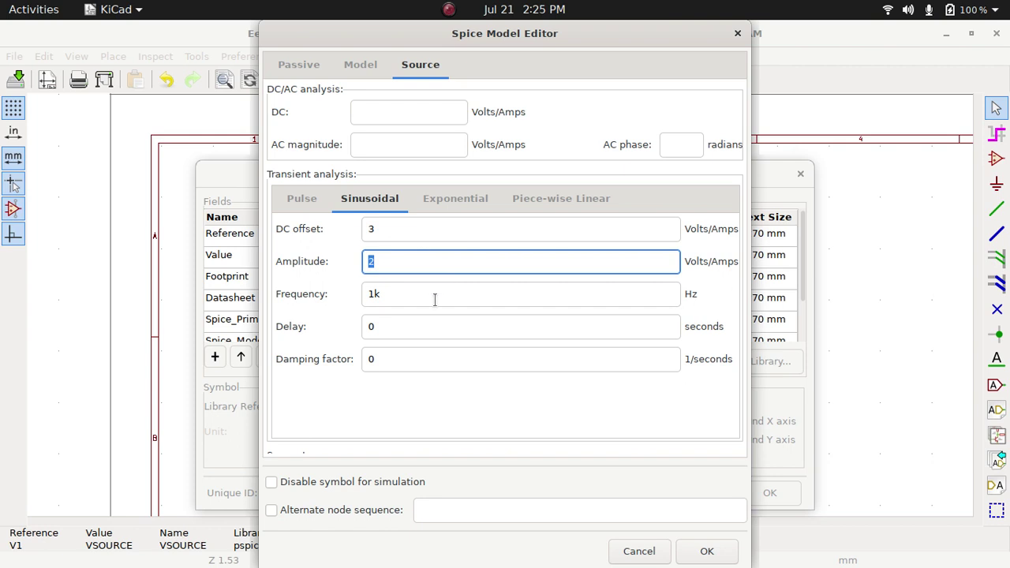
left_click(710, 549)
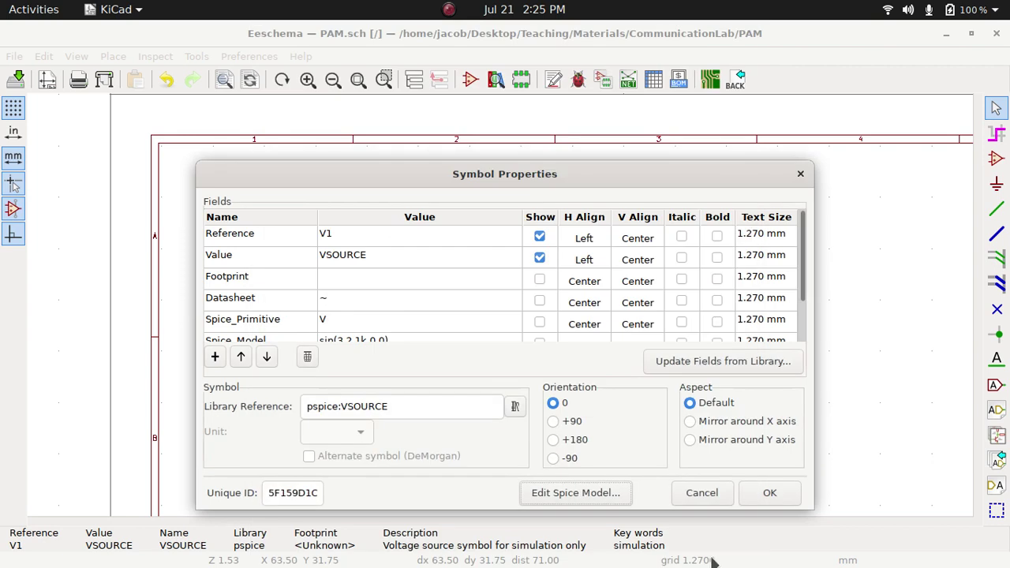
left_click(799, 174)
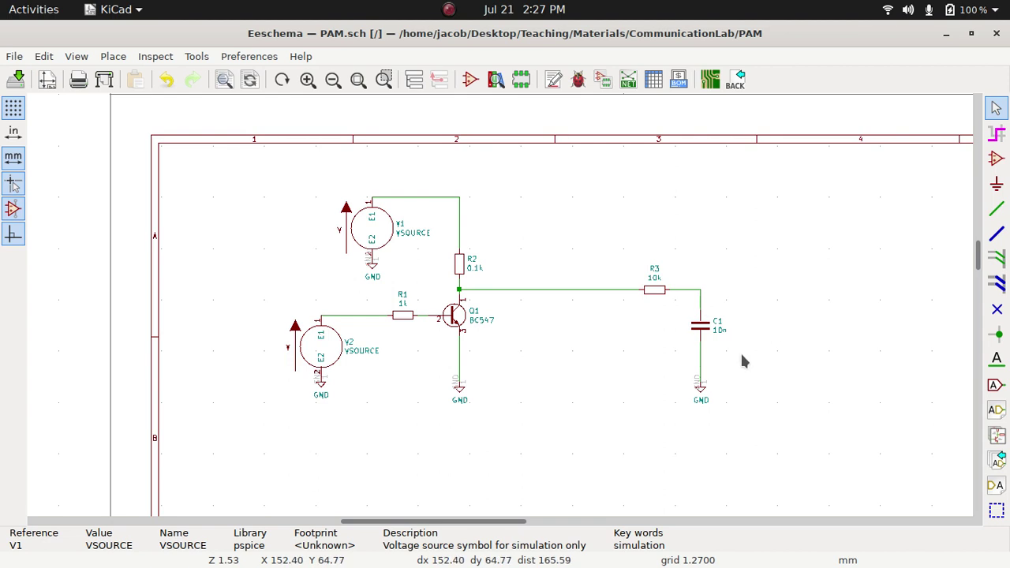
key("super")
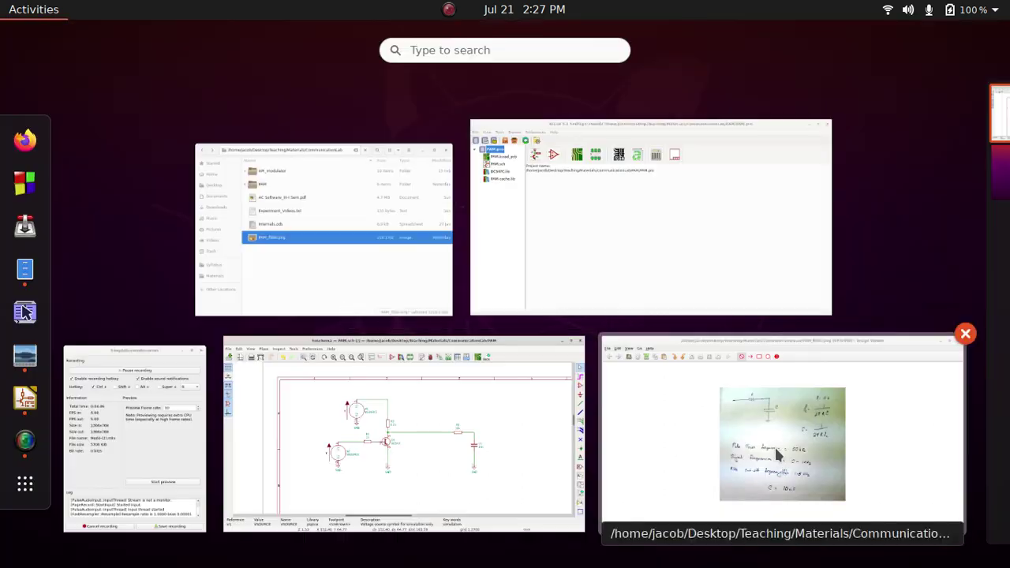
- Check the handwritten RC filter notes (C = 10 nF) in LXImage, then return to Eeschema
left_click(774, 445)
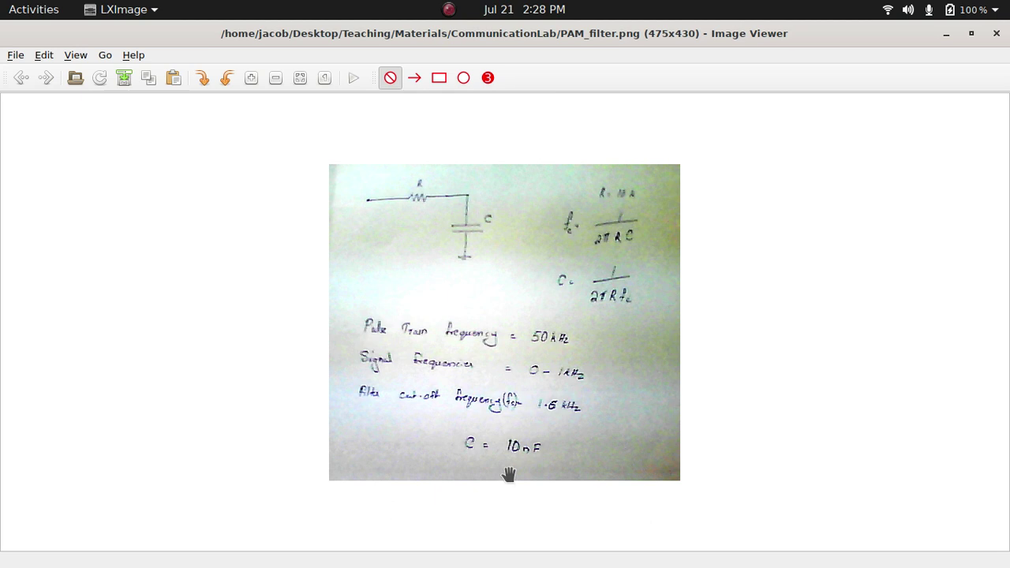
key("alt+Tab")
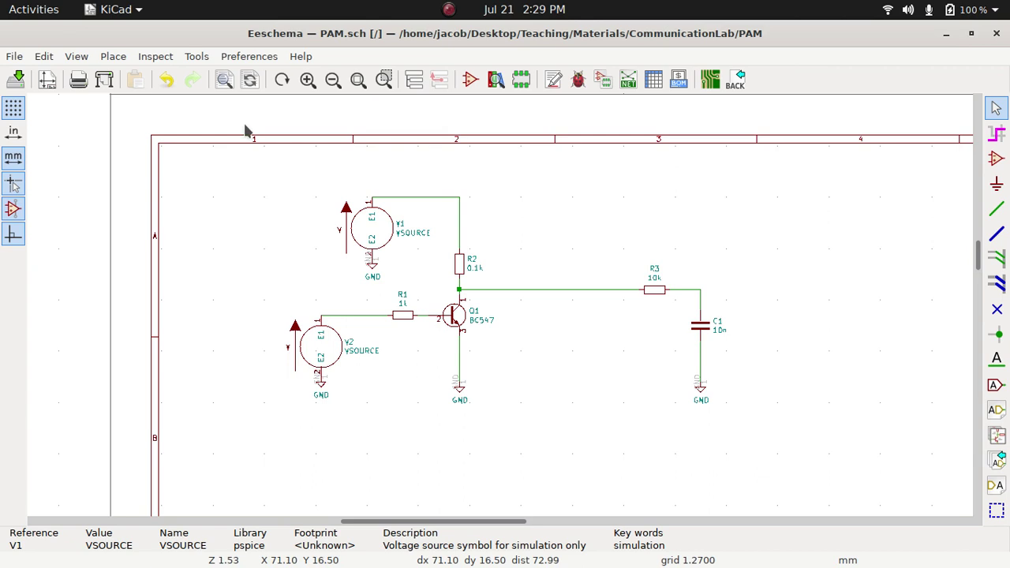
- Launch the Spice Simulator and set a 0 to 2 ms transient analysis with 10u time step
left_click(197, 57)
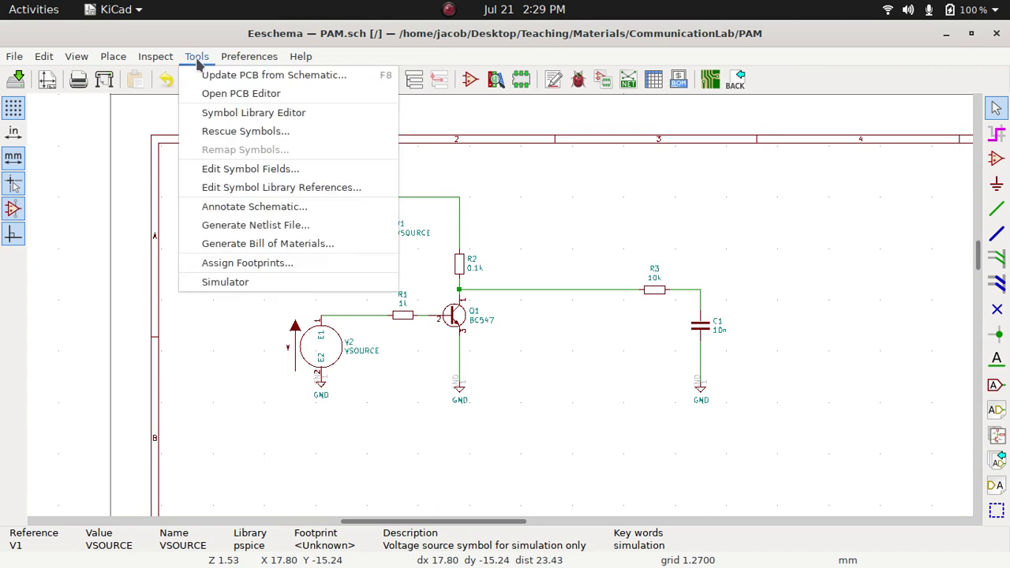
left_click(267, 291)
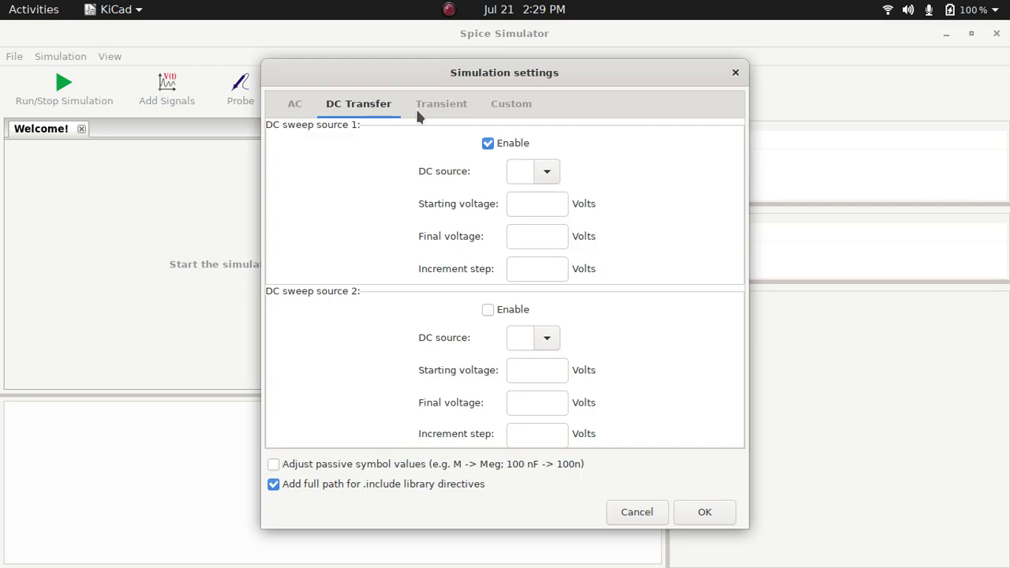
left_click(436, 109)
type("10u")
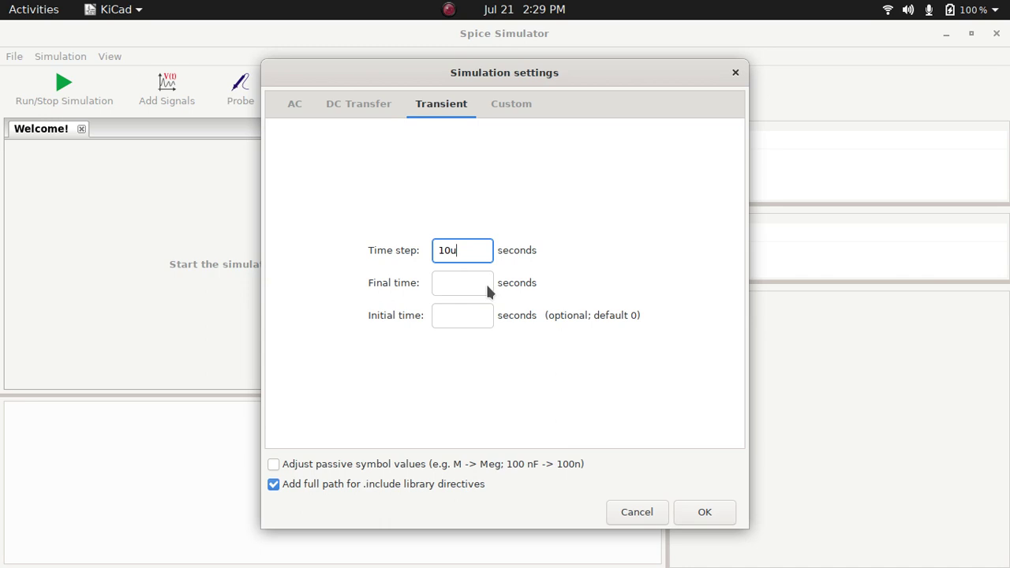
left_click(477, 282)
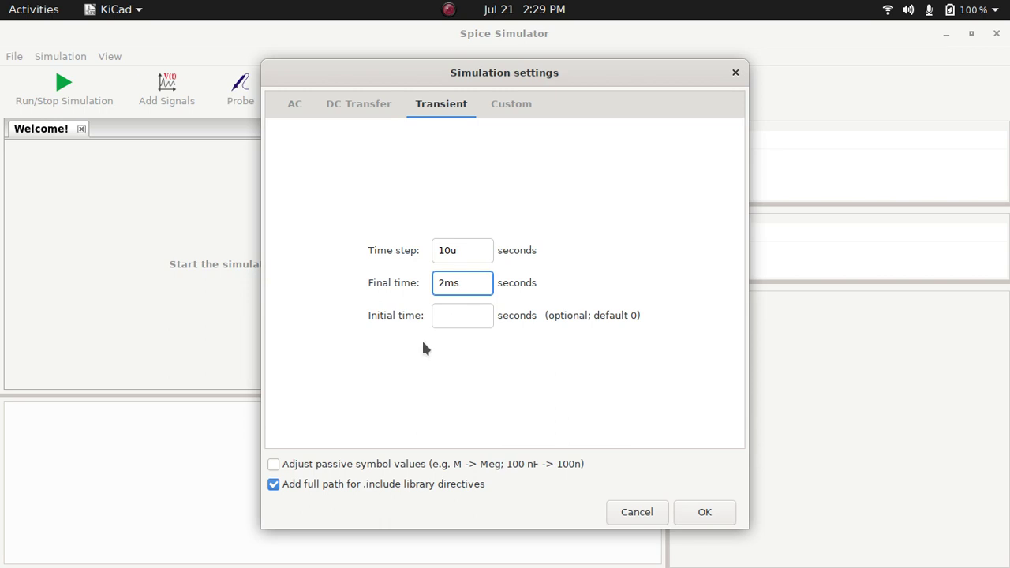
left_click(462, 317)
type("0")
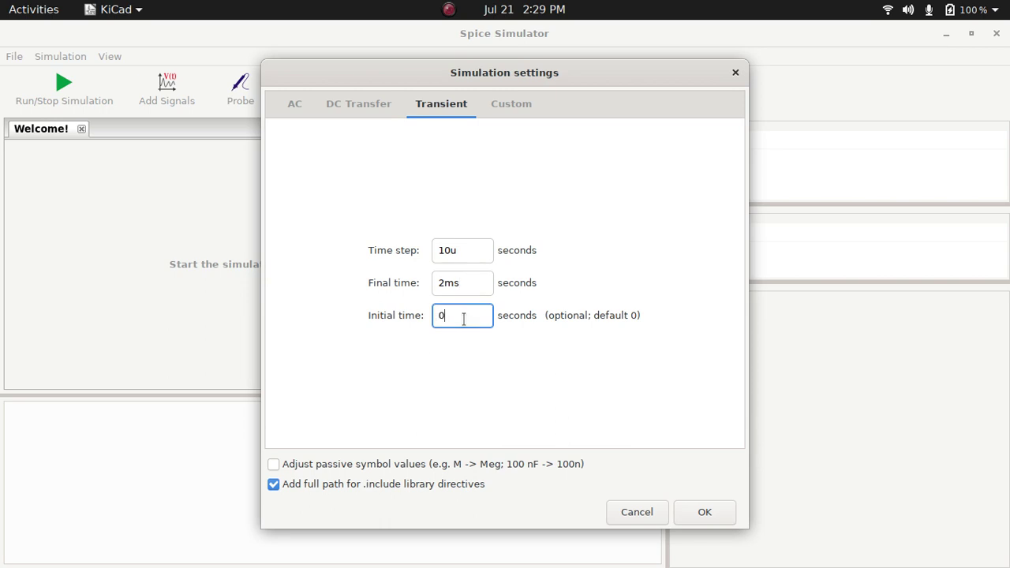
left_click(724, 511)
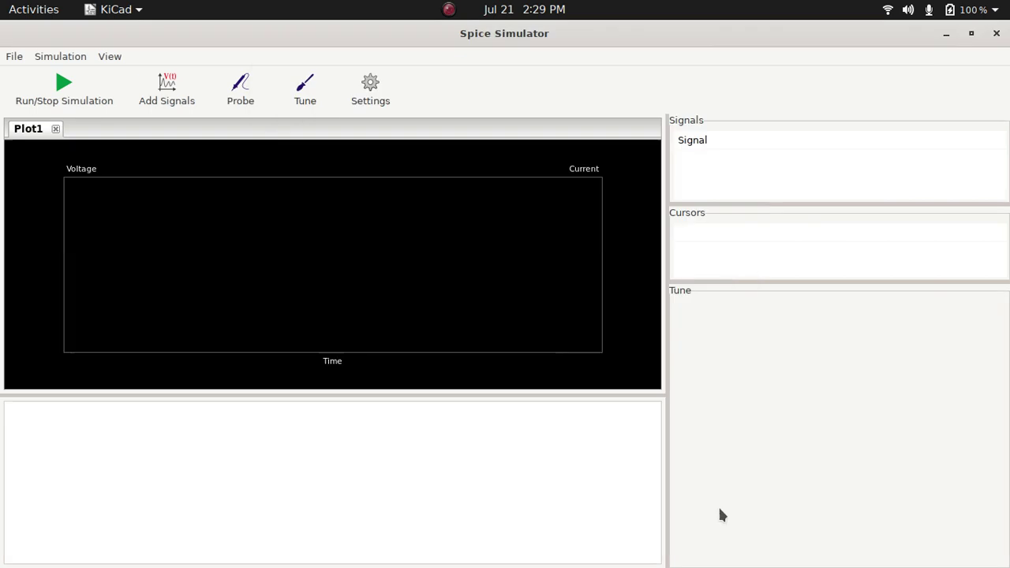
- Run the simulation and probe Q1's collector wire at the R2/Q1 junction
left_click(65, 93)
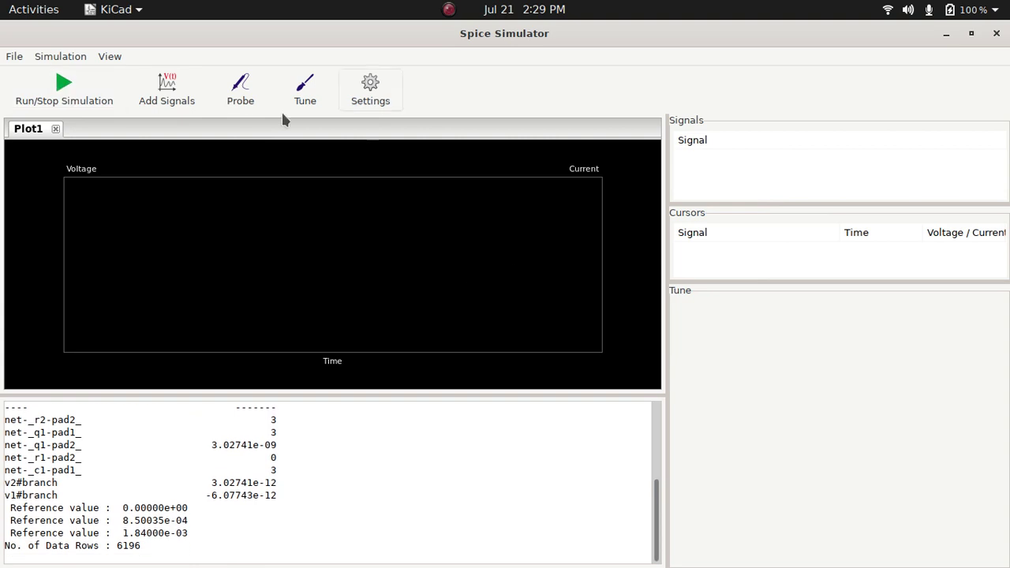
left_click(254, 98)
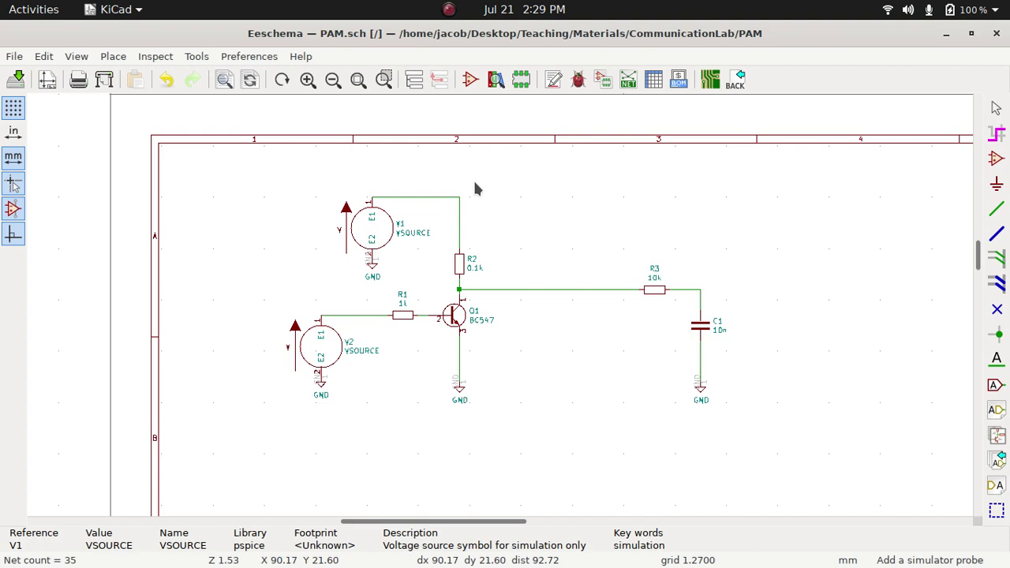
left_click(459, 295)
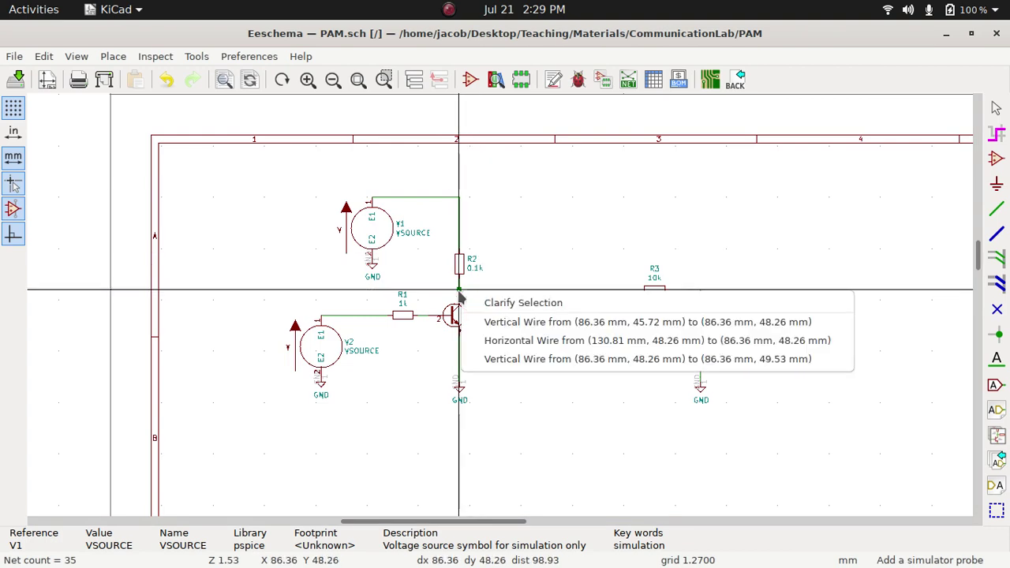
left_click(571, 324)
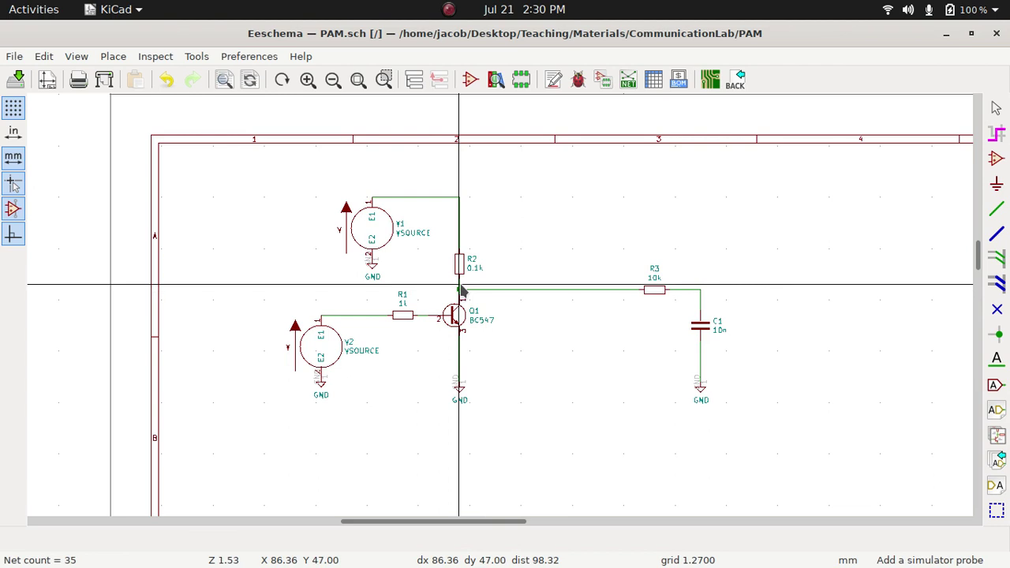
key("alt+Tab")
key("alt+Tab")
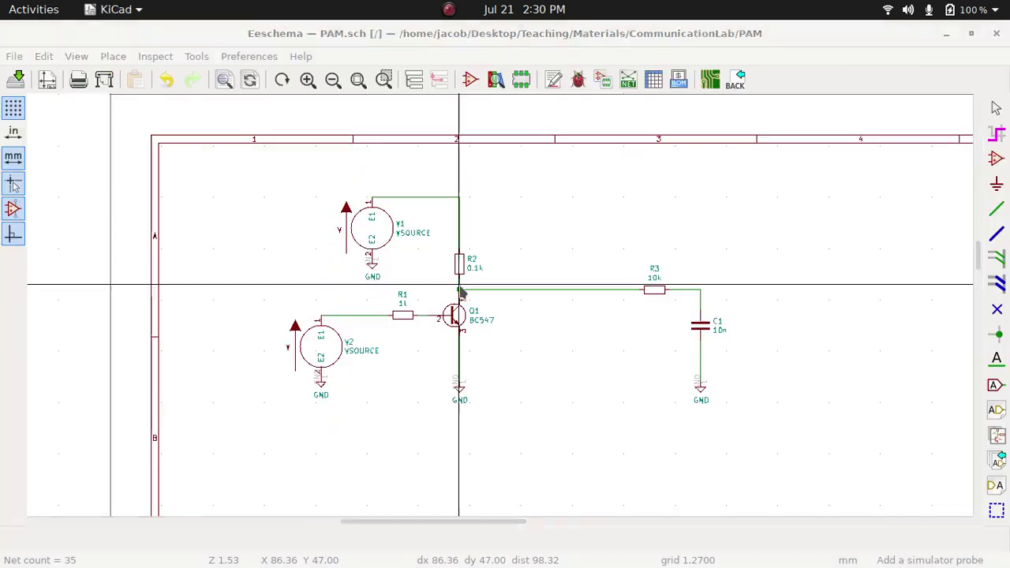
- Probe the R3/C1 corner wire to plot the C1 node voltage beside the Q1 pulses
key("super")
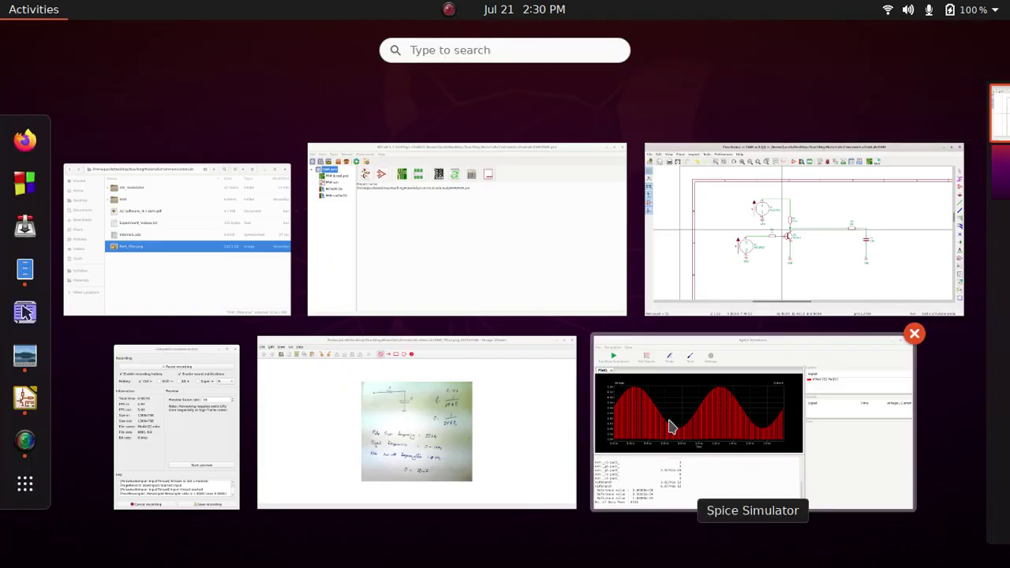
left_click(674, 424)
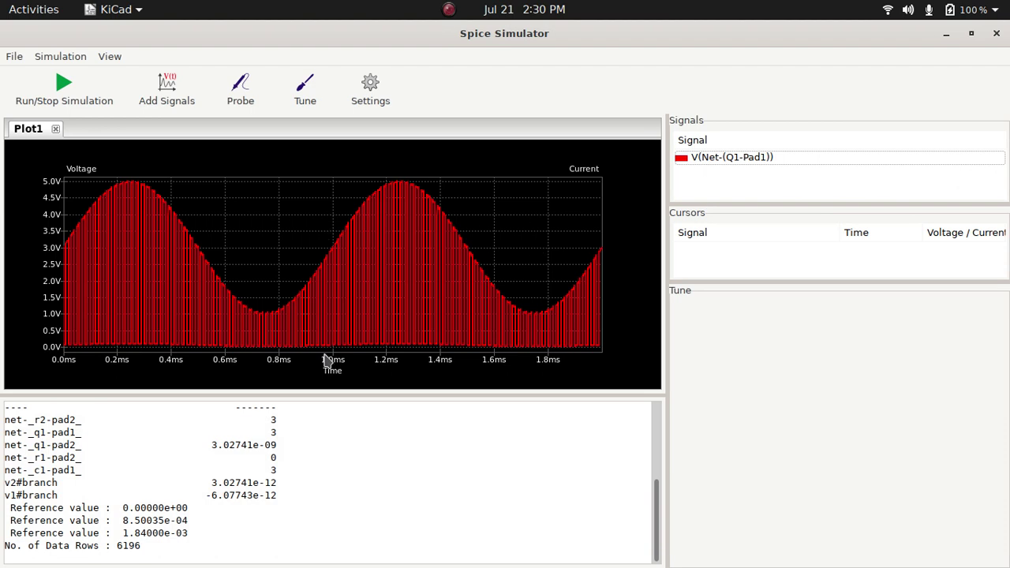
left_click(259, 96)
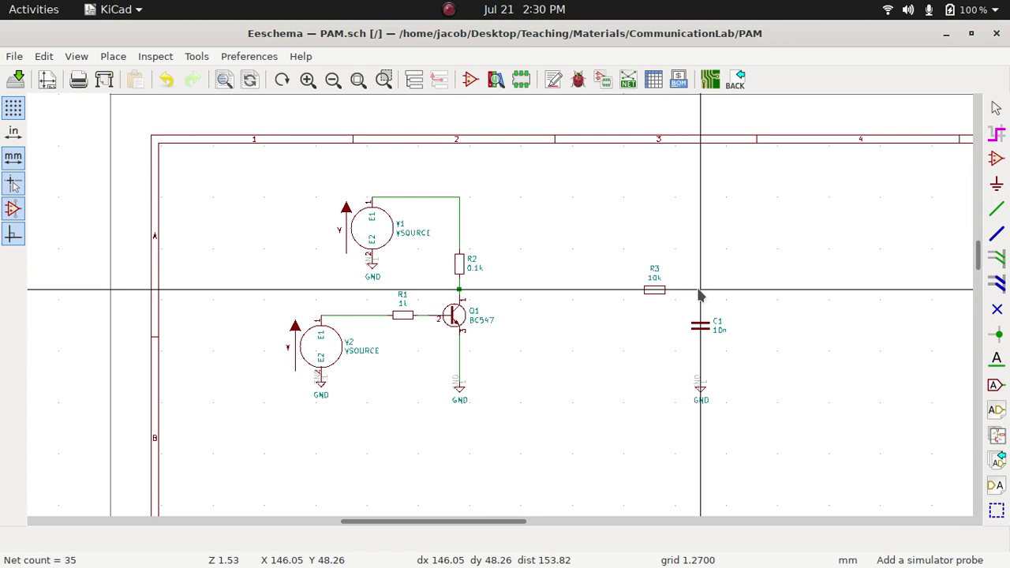
left_click(699, 291)
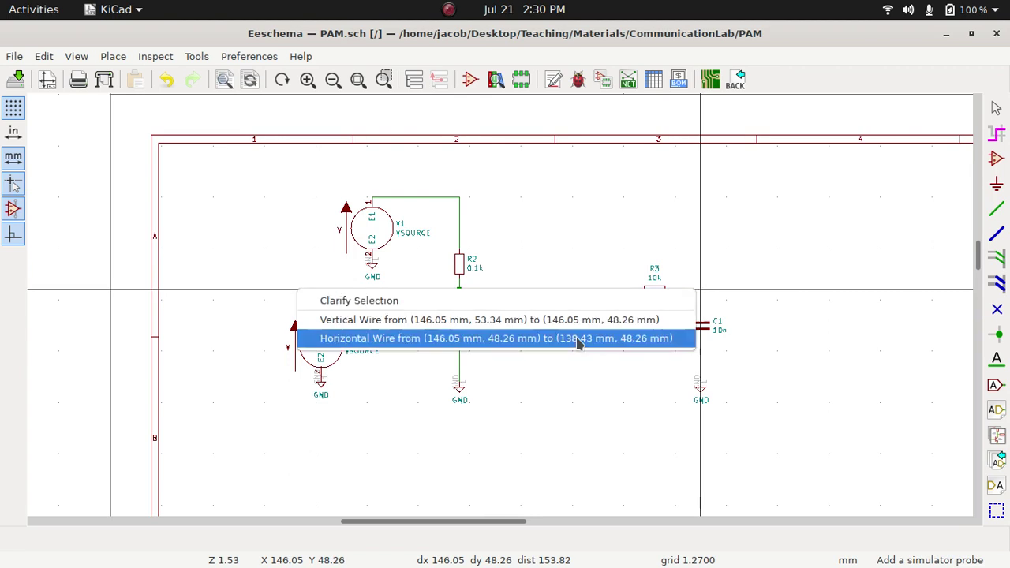
left_click(611, 320)
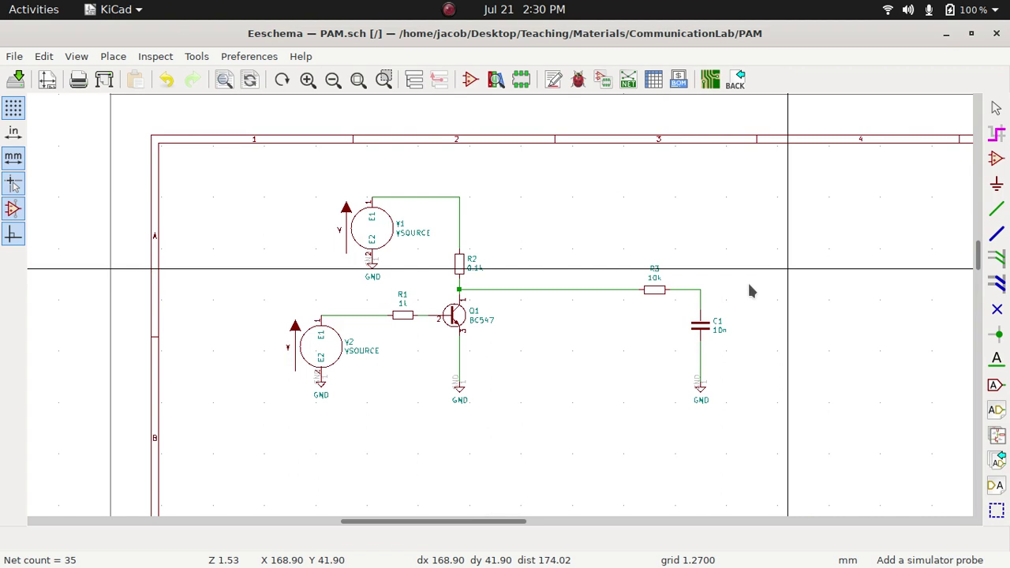
key("super")
left_click(676, 414)
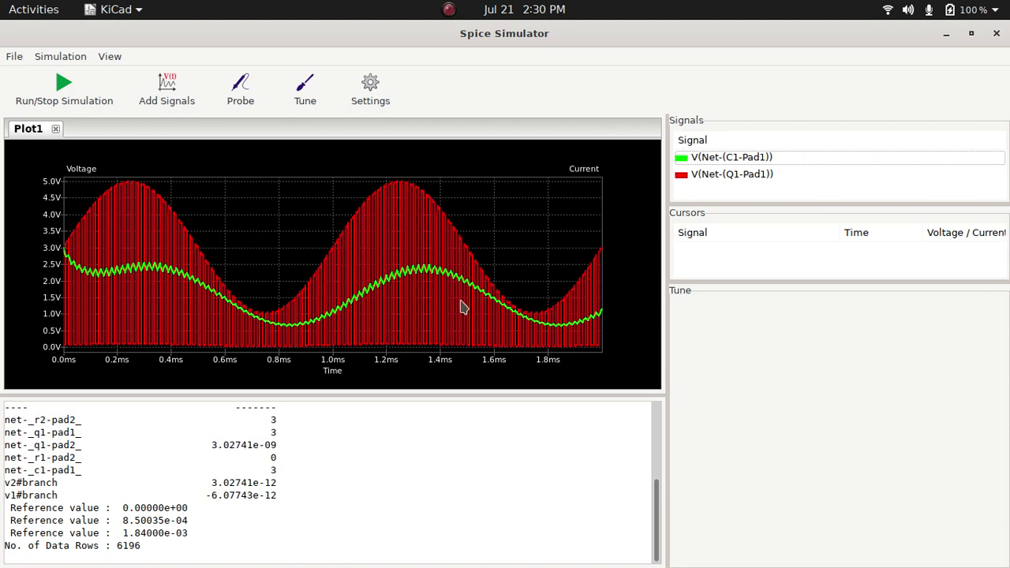
- Zoom the plot to roughly 0.8–1.6 ms around one pulse-envelope peak
left_click_drag(365, 169, 421, 373)
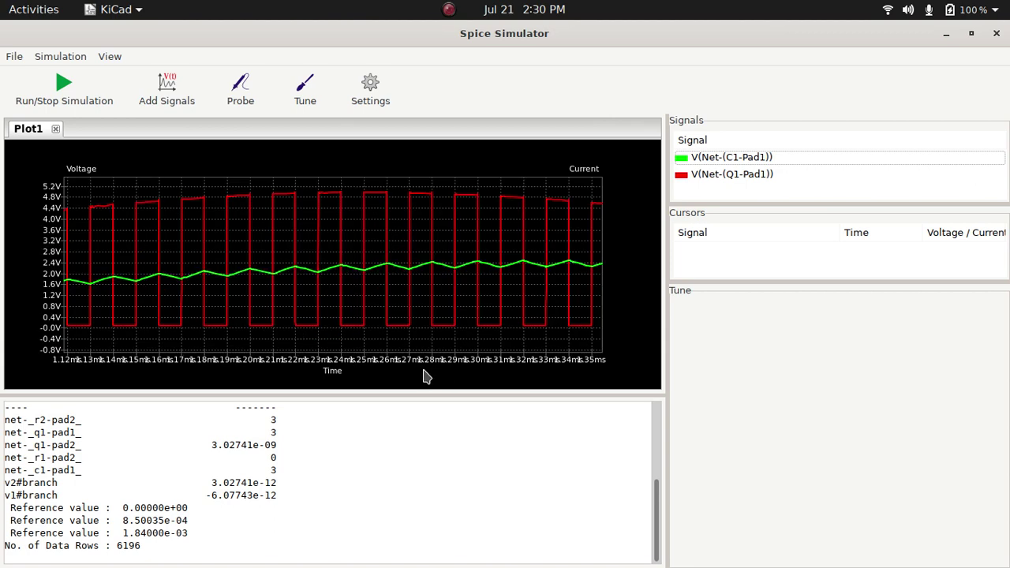
key("Home")
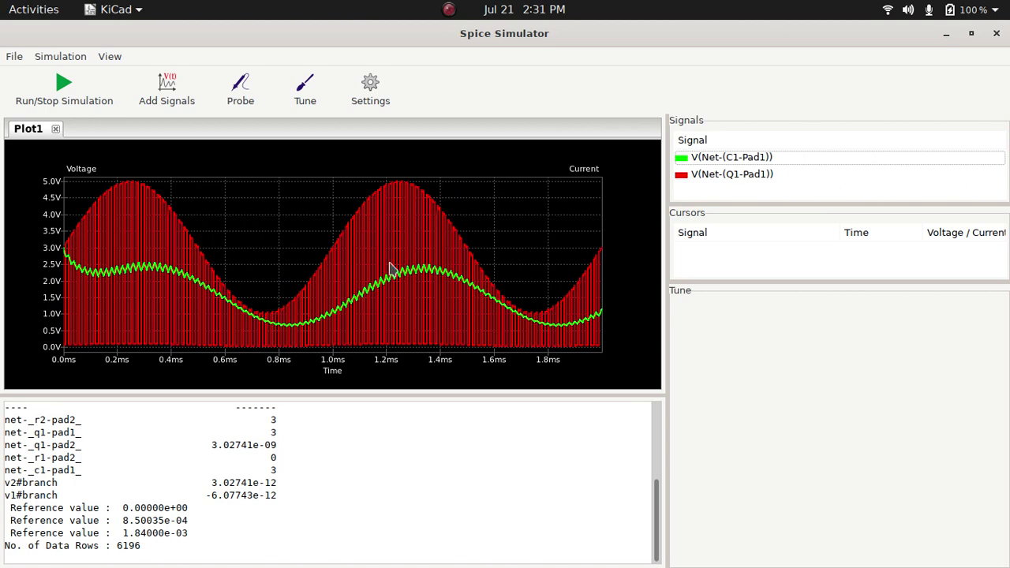
left_click_drag(389, 269, 508, 380)
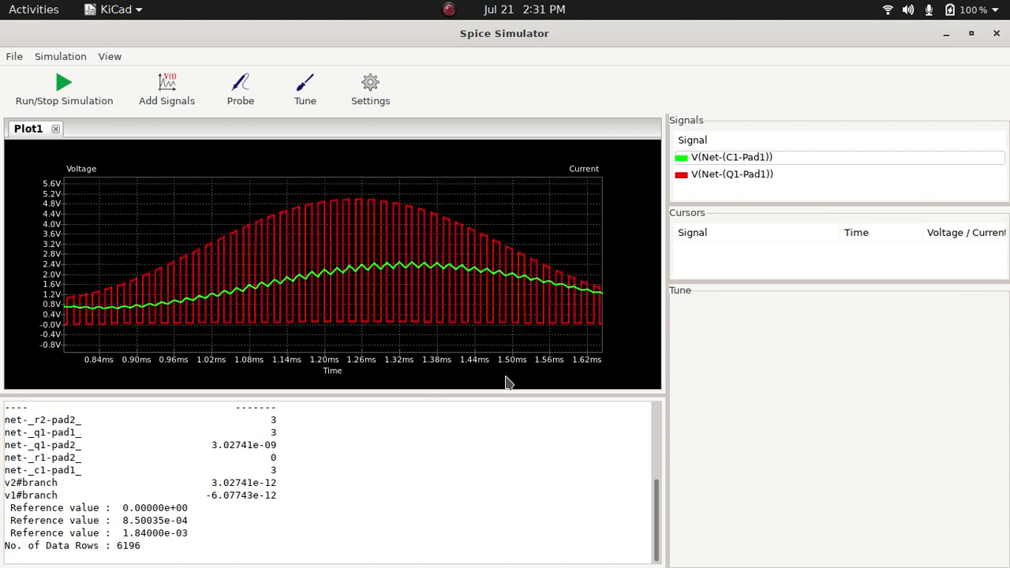